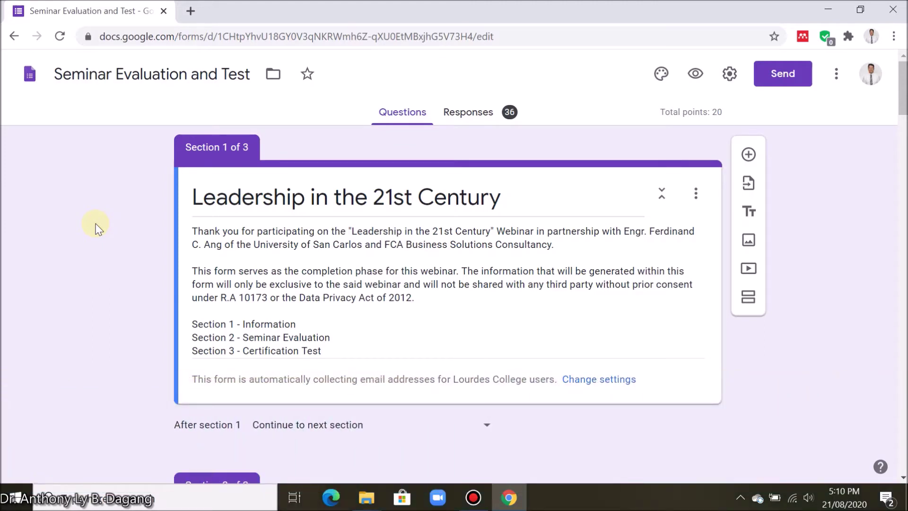
Show the Responses view of the Seminar Evaluation and Test form
{"action": "left_click", "coordinate": [480, 122]}
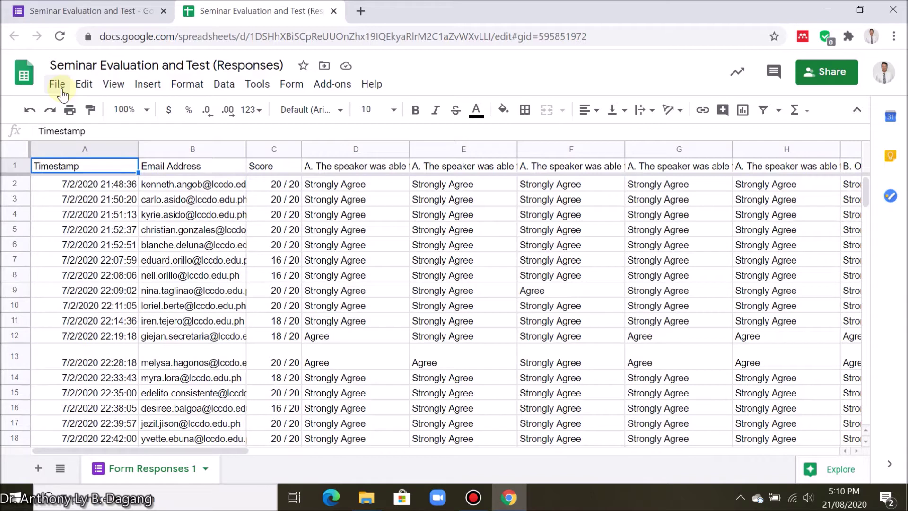
Download the responses as 'Seminar Evaluation and Test (Responses) (7).xlsx' and open it in Excel
{"action": "left_click", "coordinate": [61, 92]}
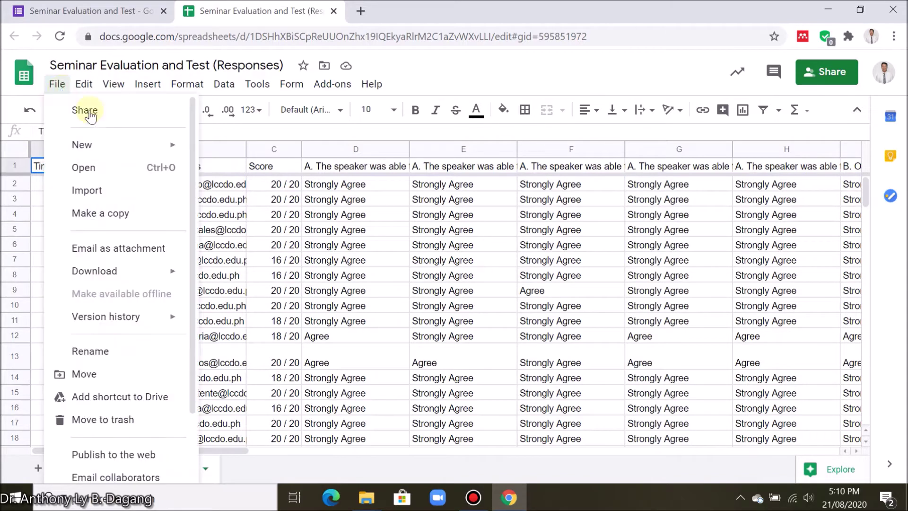
{"action": "mouse_move", "coordinate": [164, 277]}
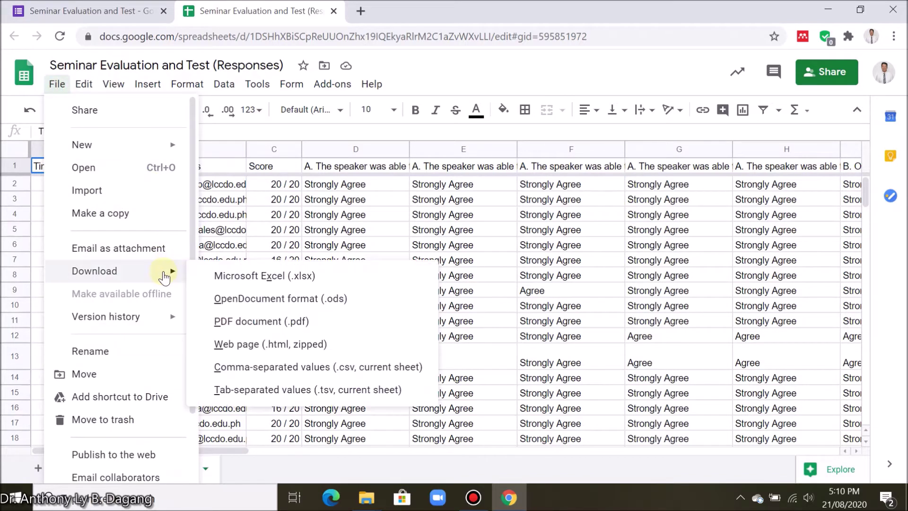
{"action": "left_click", "coordinate": [265, 282]}
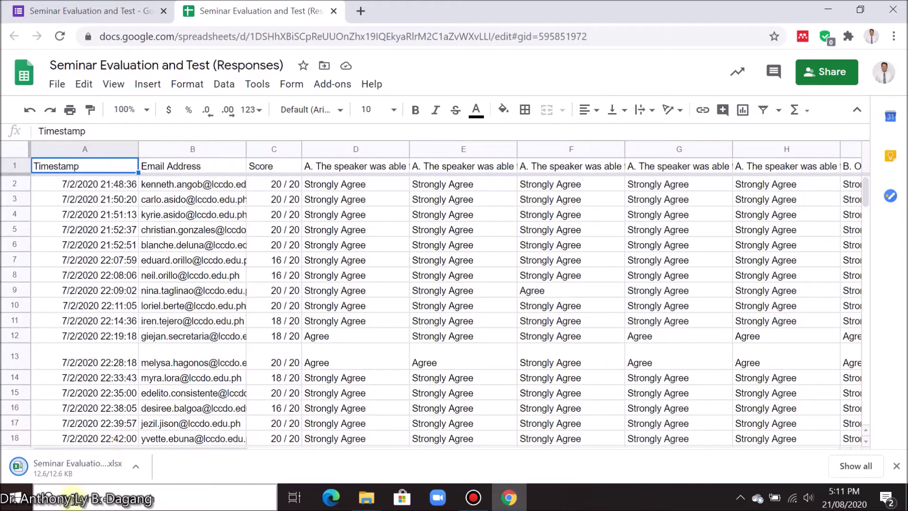
{"action": "left_click", "coordinate": [67, 468]}
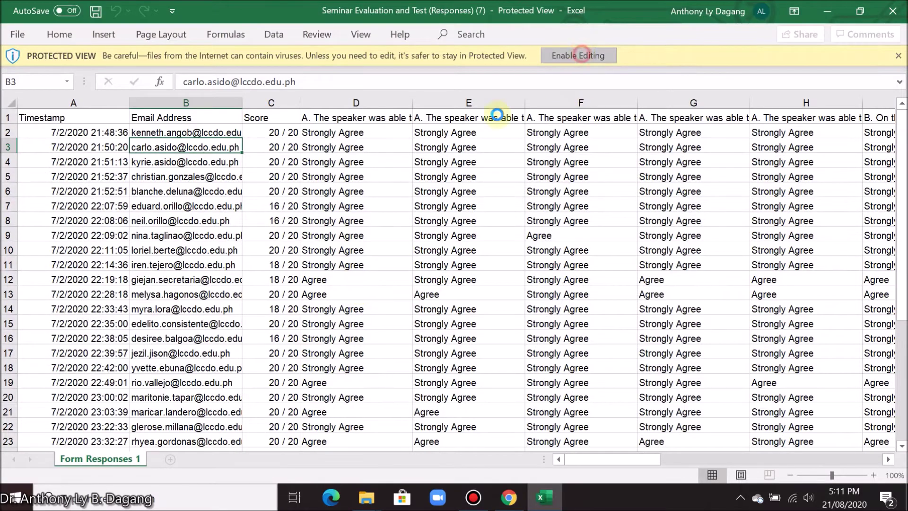
Enable editing and delete the Timestamp, Email Address and Score columns
{"action": "left_click", "coordinate": [579, 56]}
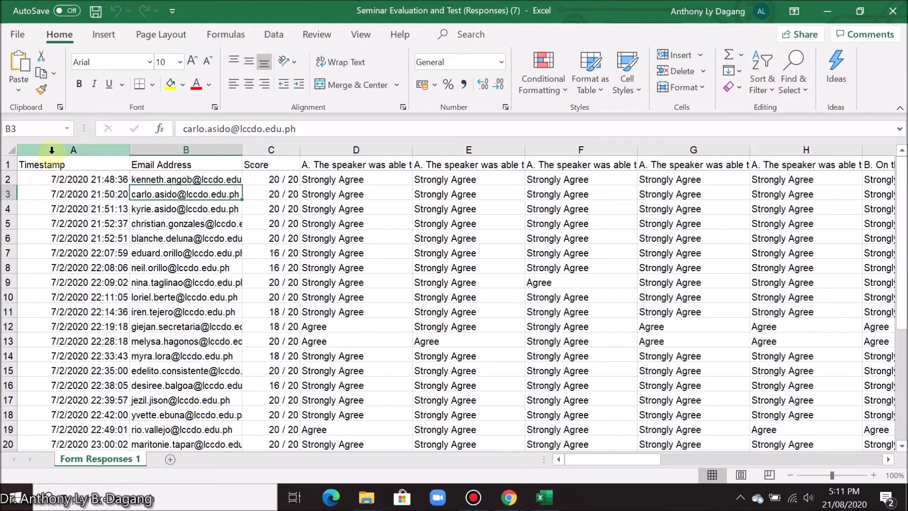
{"action": "left_click_drag", "start_coordinate": [54, 149], "coordinate": [271, 149]}
{"action": "right_click", "coordinate": [270, 151]}
{"action": "left_click", "coordinate": [330, 289]}
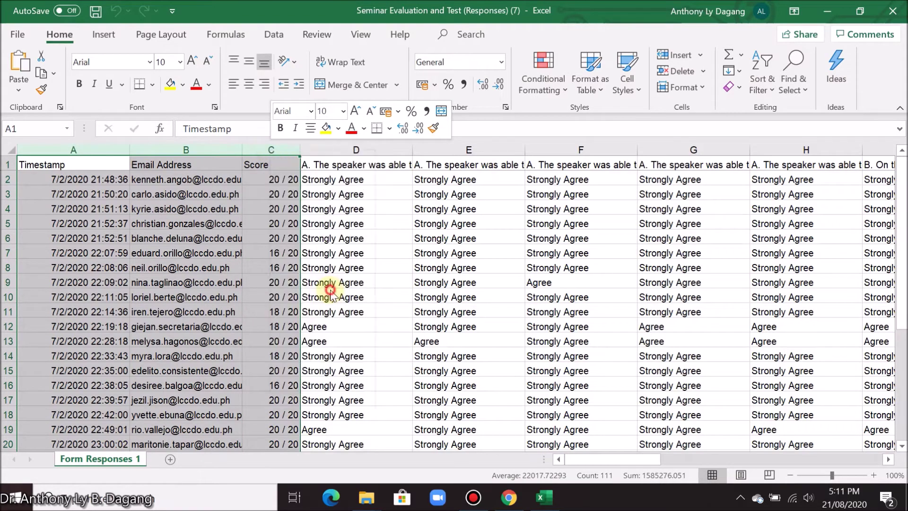
Insert a blank first column before the rating answers
{"action": "right_click", "coordinate": [66, 150]}
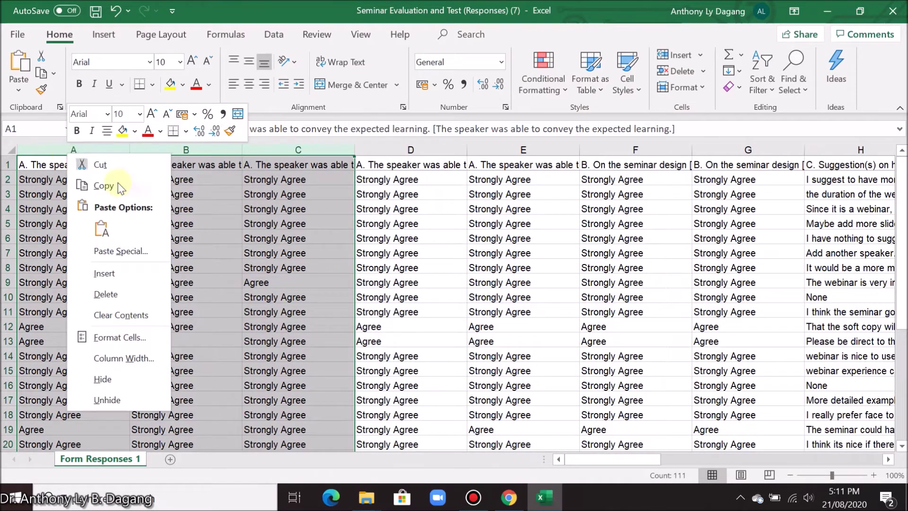
{"action": "key", "text": "Escape"}
{"action": "left_click", "coordinate": [86, 149]}
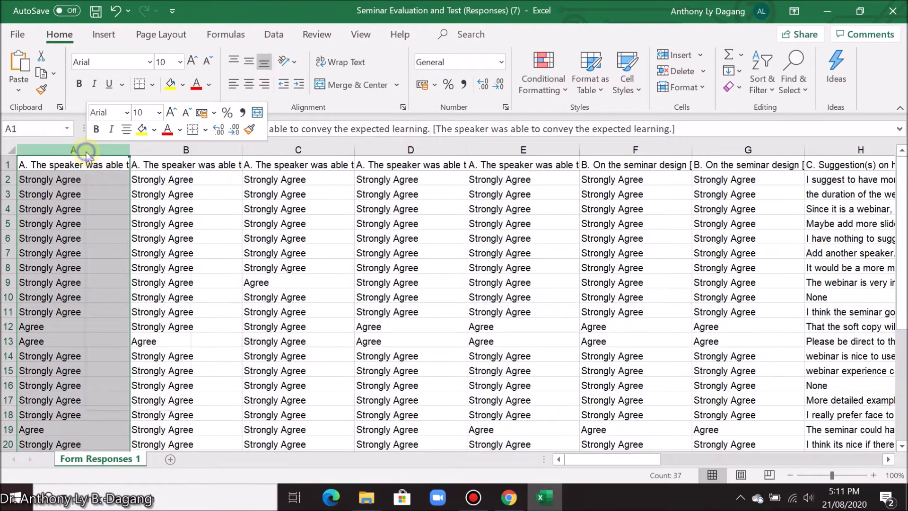
{"action": "right_click", "coordinate": [81, 150]}
{"action": "left_click", "coordinate": [137, 266]}
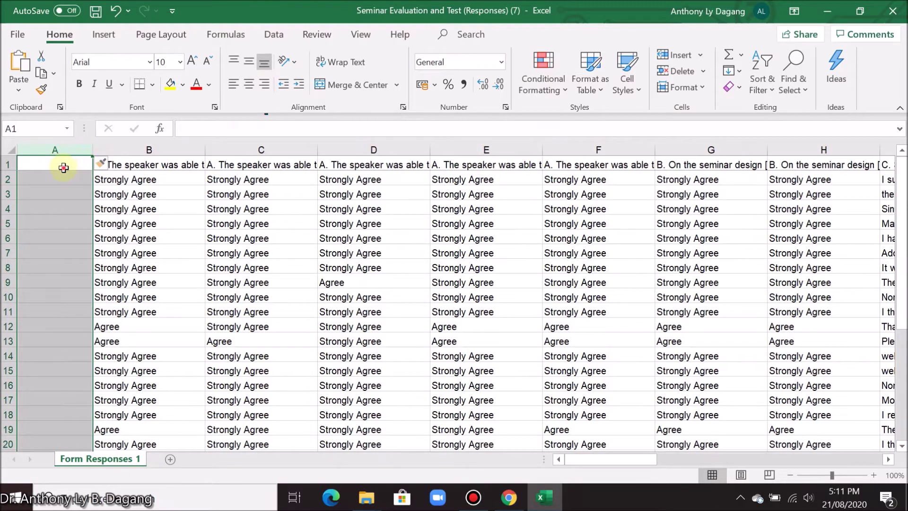
{"action": "left_click", "coordinate": [63, 164]}
Add a 'No' header in A1 and number the response rows sequentially from 1
{"action": "type", "text": "N"}
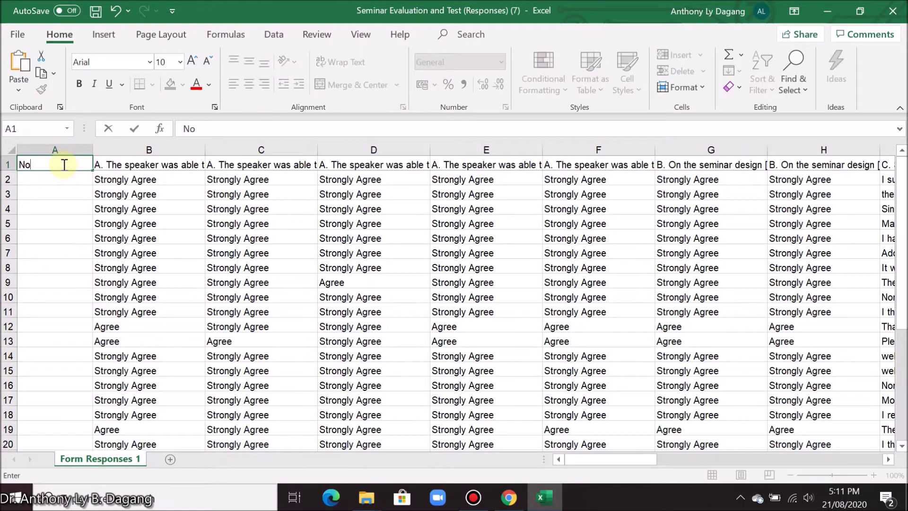
{"action": "type", "text": "o"}
{"action": "key", "text": "Return"}
{"action": "type", "text": "1"}
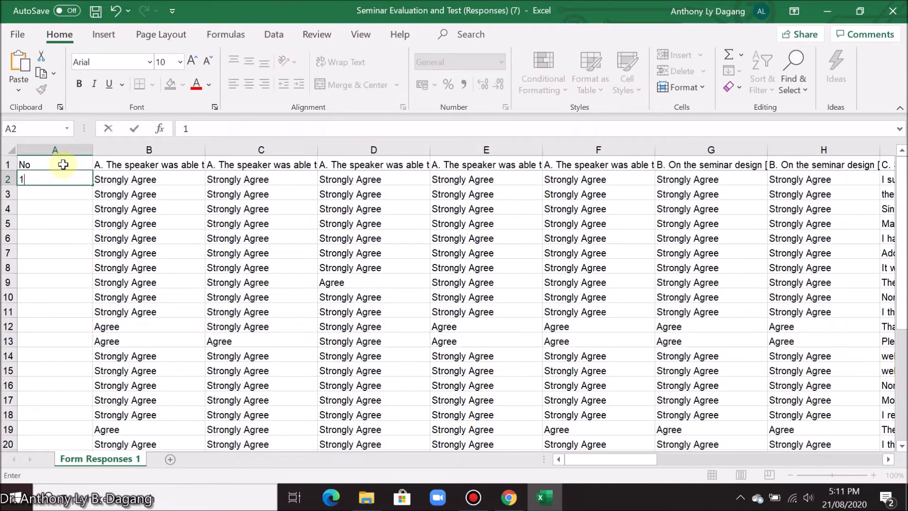
{"action": "key", "text": "Return"}
{"action": "type", "text": "2"}
{"action": "key", "text": "Return"}
{"action": "left_click_drag", "start_coordinate": [77, 183], "coordinate": [81, 433]}
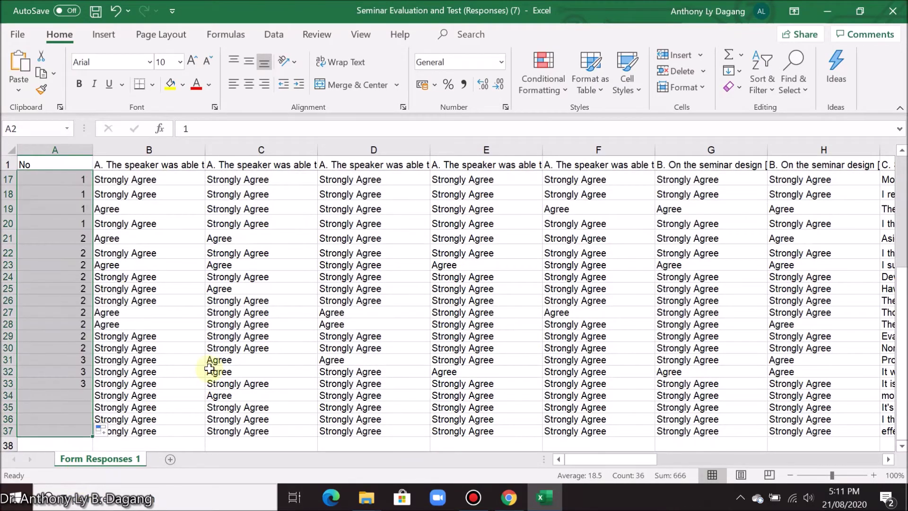
{"action": "scroll", "coordinate": [223, 361], "scroll_direction": "up", "scroll_amount": 5}
Label the rating column headers A1, A2 and extend the series rightward
{"action": "left_click", "coordinate": [149, 163]}
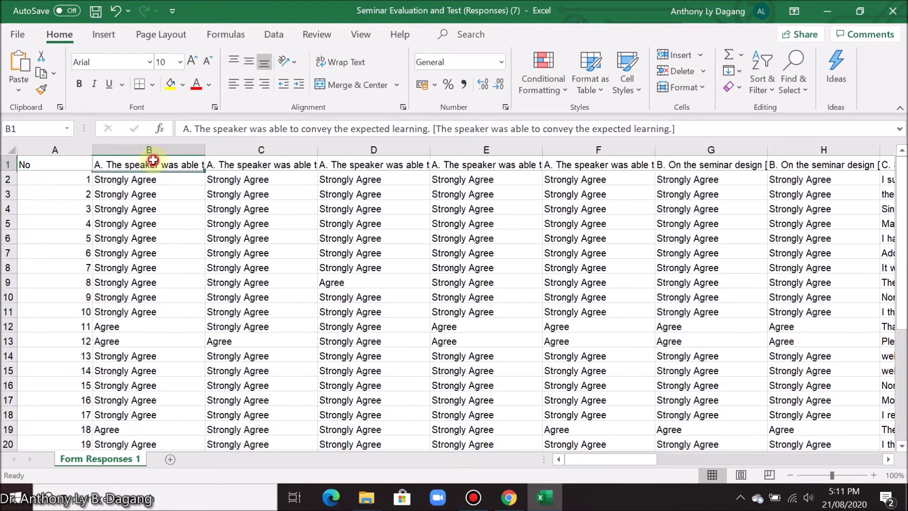
{"action": "type", "text": "A1"}
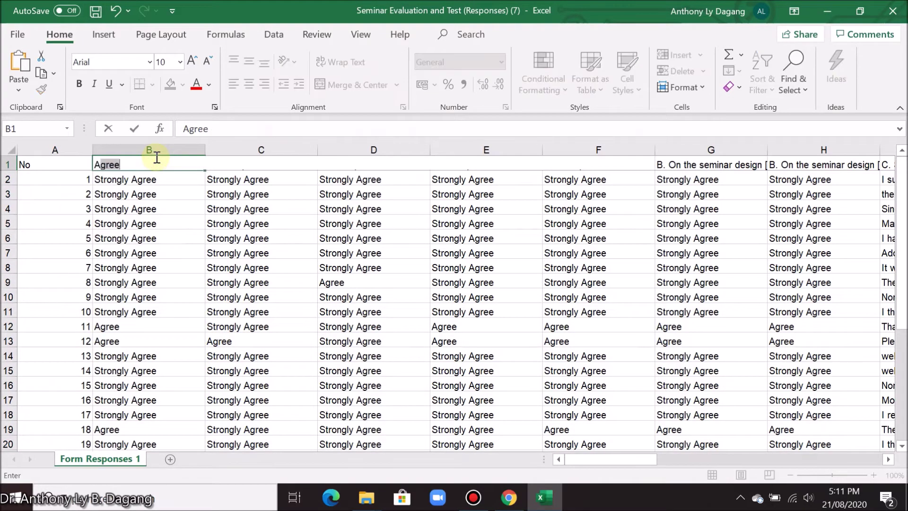
{"action": "key", "text": "Return"}
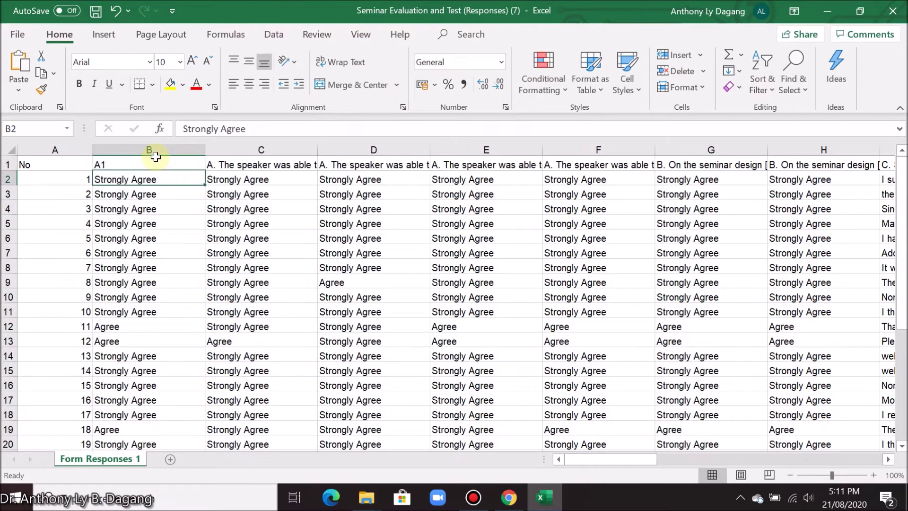
{"action": "left_click", "coordinate": [229, 165]}
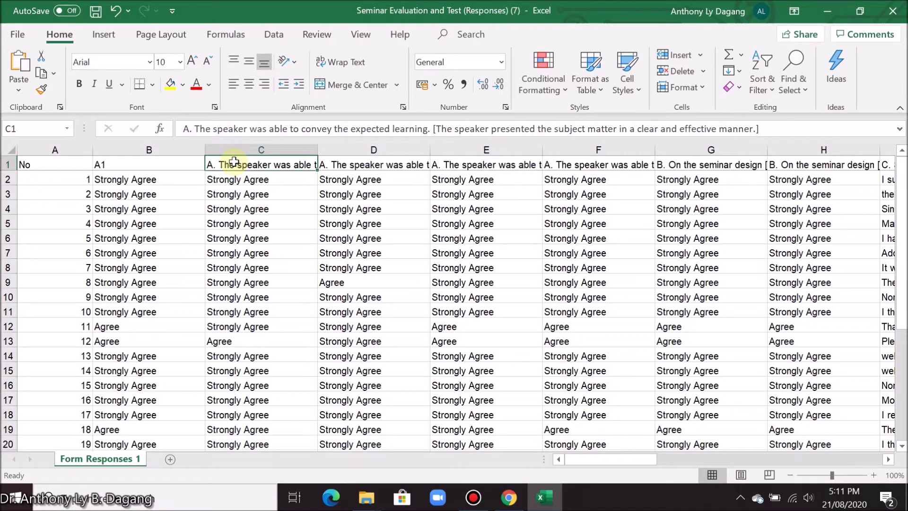
{"action": "type", "text": "A2"}
{"action": "key", "text": "Return"}
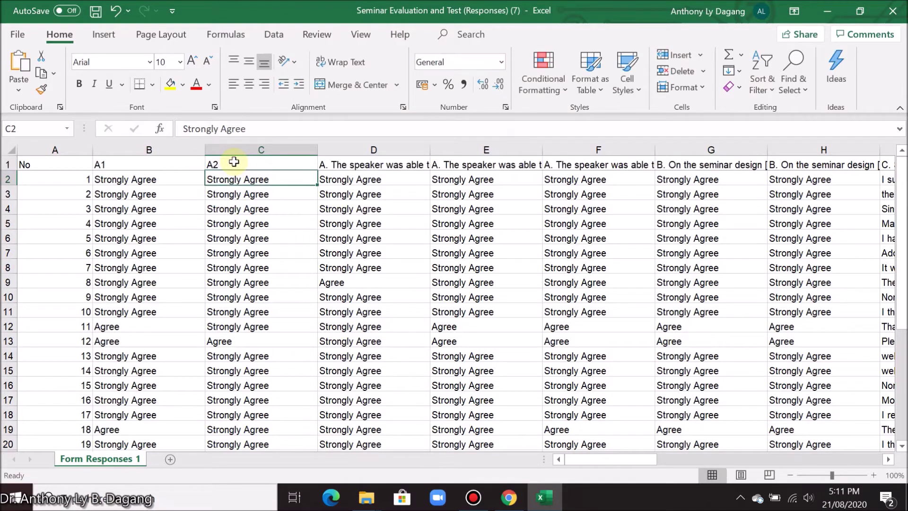
{"action": "left_click", "coordinate": [125, 165]}
{"action": "left_click_drag", "start_coordinate": [154, 165], "coordinate": [213, 165]}
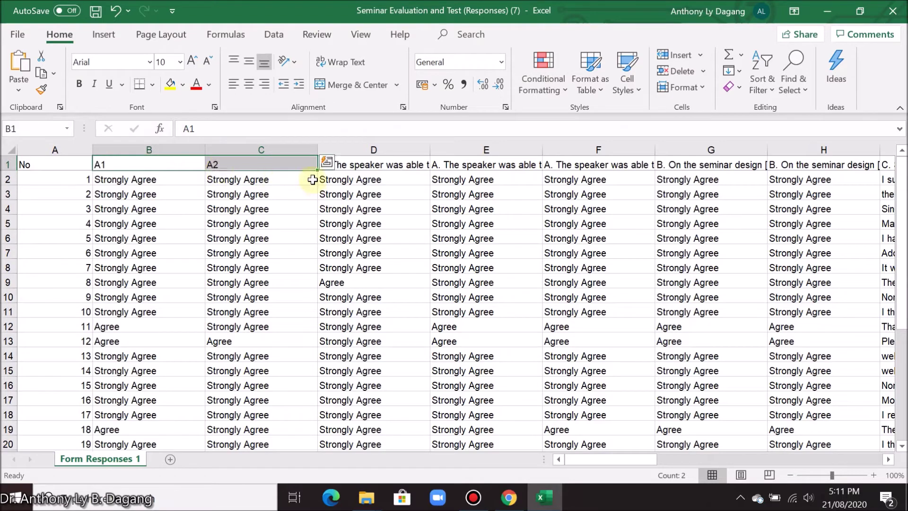
{"action": "left_click_drag", "start_coordinate": [317, 169], "coordinate": [462, 163]}
Select columns I through L, then scroll back and select cell B2
{"action": "left_click", "coordinate": [540, 165]}
{"action": "left_click_drag", "start_coordinate": [531, 147], "coordinate": [842, 151]}
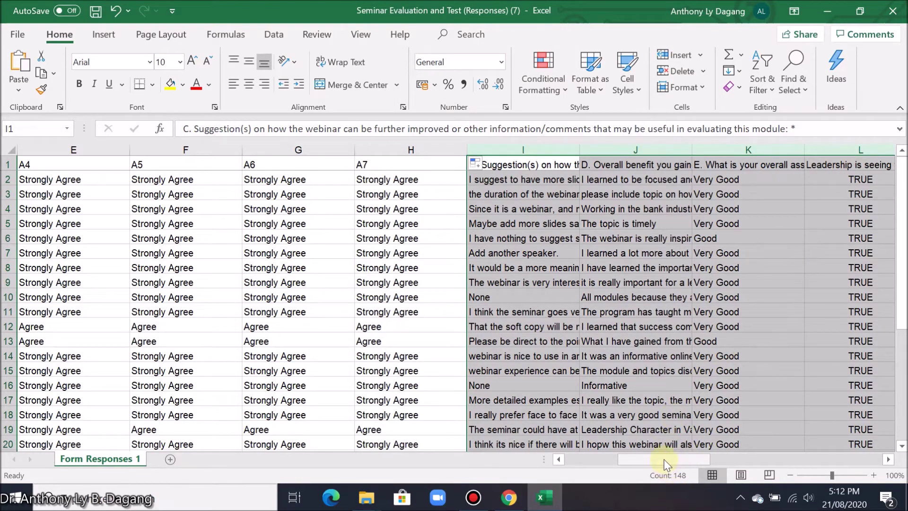
{"action": "left_click_drag", "start_coordinate": [664, 459], "coordinate": [602, 459]}
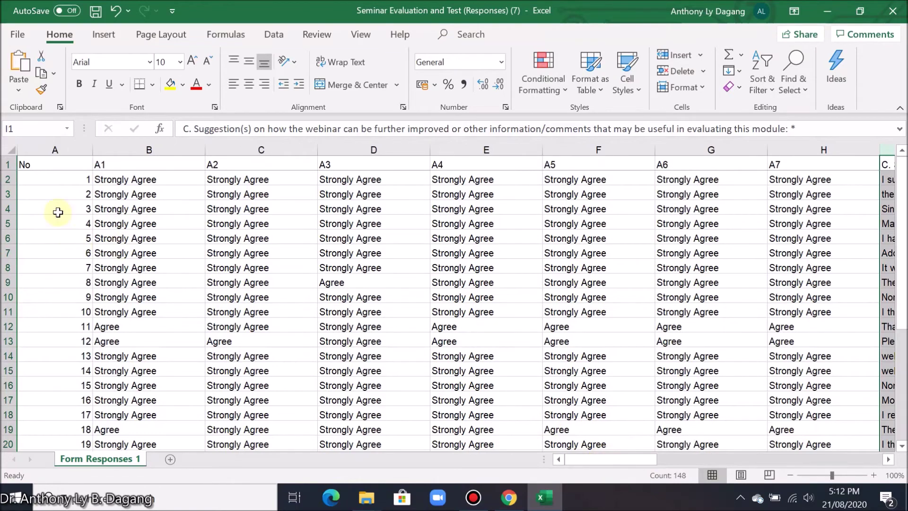
{"action": "left_click", "coordinate": [121, 180]}
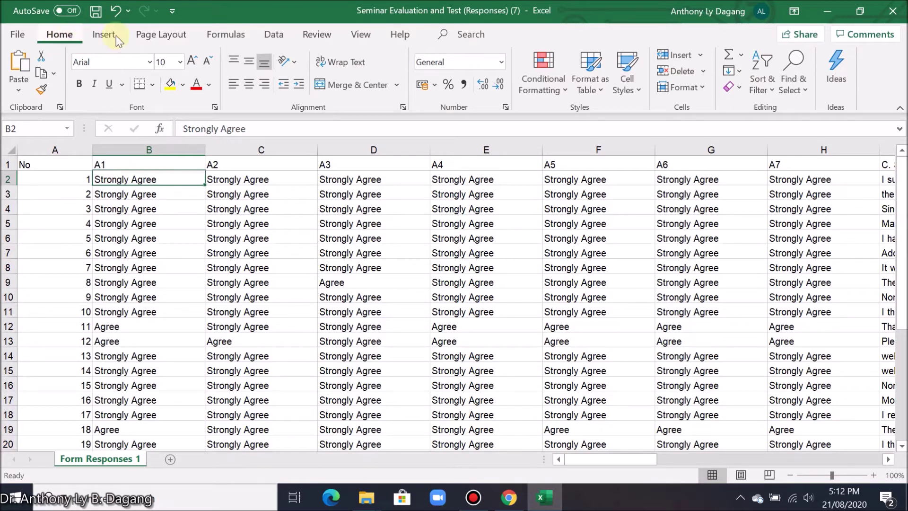
Open Find and Replace and select the 'Strongly Agree' text in cell B2
{"action": "left_click", "coordinate": [804, 92]}
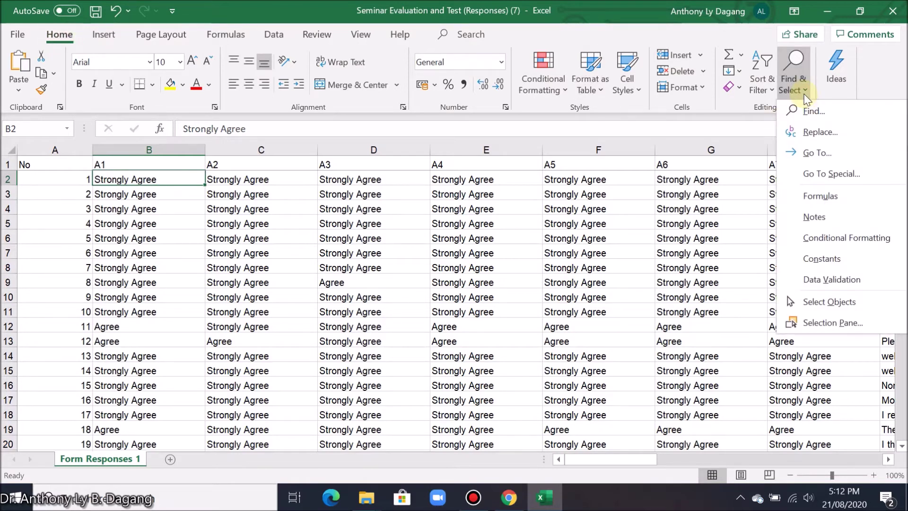
{"action": "left_click", "coordinate": [818, 134]}
{"action": "left_click_drag", "start_coordinate": [269, 194], "coordinate": [515, 227]}
{"action": "left_click", "coordinate": [178, 179]}
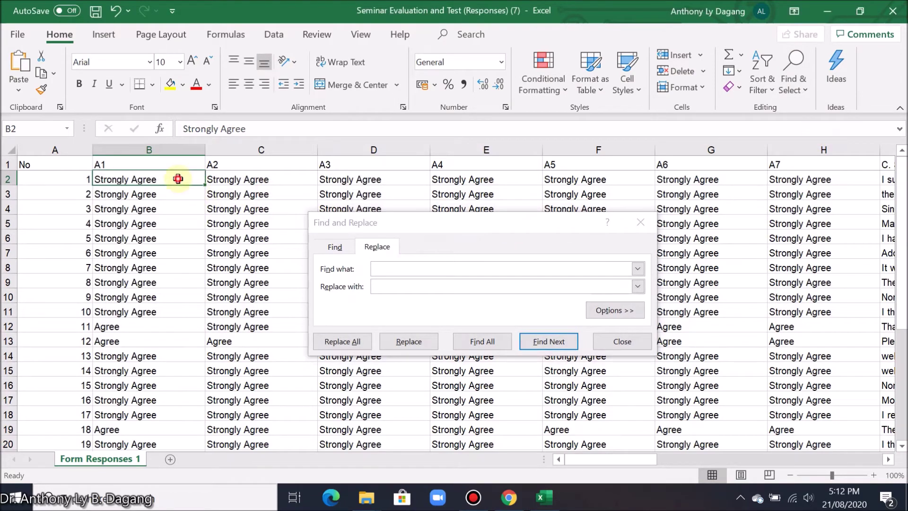
{"action": "double_click", "coordinate": [178, 179]}
{"action": "left_click_drag", "start_coordinate": [183, 179], "coordinate": [96, 181]}
{"action": "key", "text": "ctrl+c"}
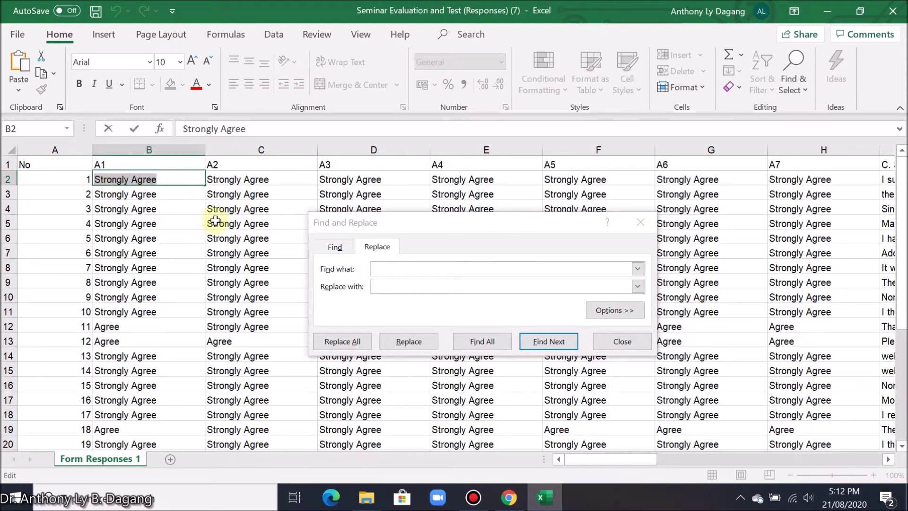
Replace all 'Strongly Agree' ratings with 4 using Match case, making 213 replacements
{"action": "left_click", "coordinate": [415, 271]}
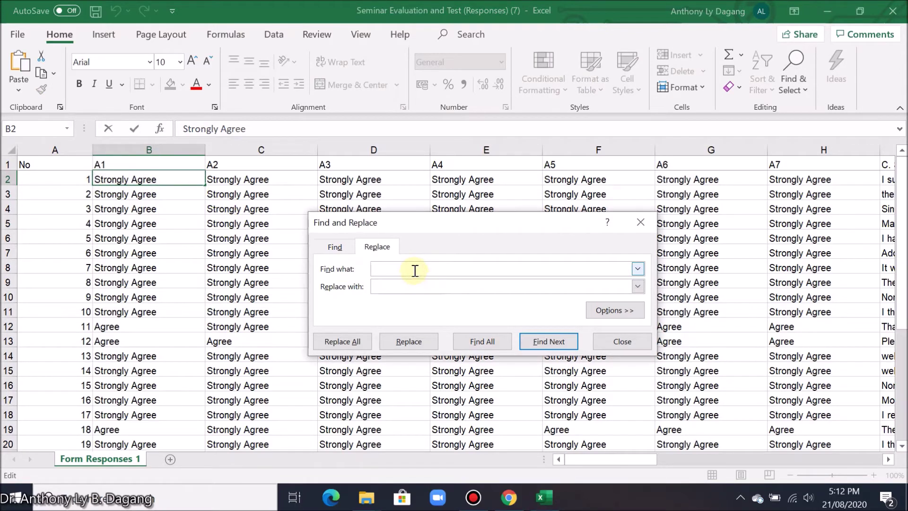
{"action": "key", "text": "ctrl+v"}
{"action": "left_click", "coordinate": [408, 289]}
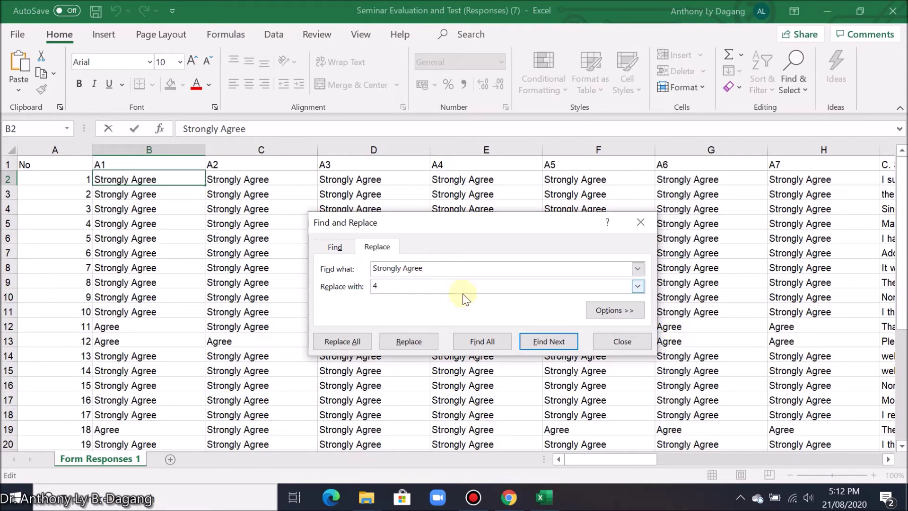
{"action": "left_click", "coordinate": [608, 310]}
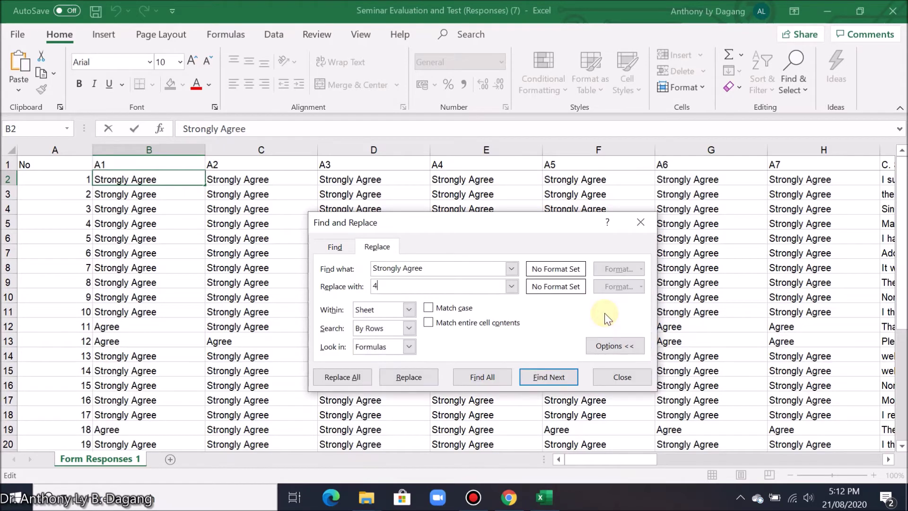
{"action": "left_click", "coordinate": [429, 308]}
{"action": "left_click", "coordinate": [429, 268]}
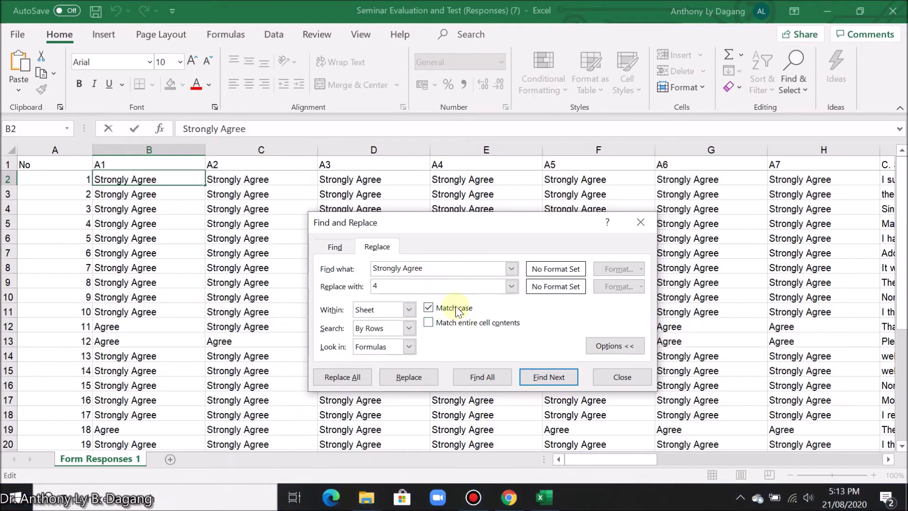
{"action": "left_click", "coordinate": [337, 377]}
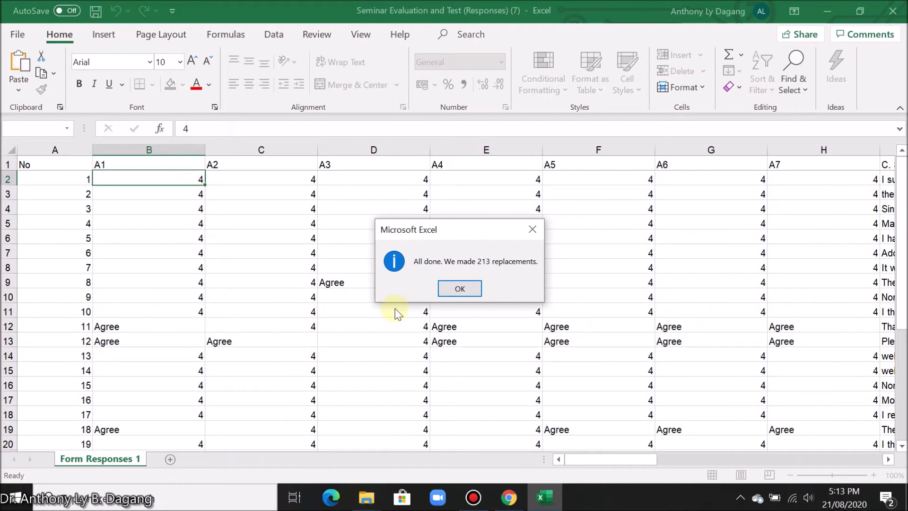
Copy 'Agree' from B12, replace all Agree ratings with 3 (39 replacements), then close
{"action": "left_click", "coordinate": [452, 289]}
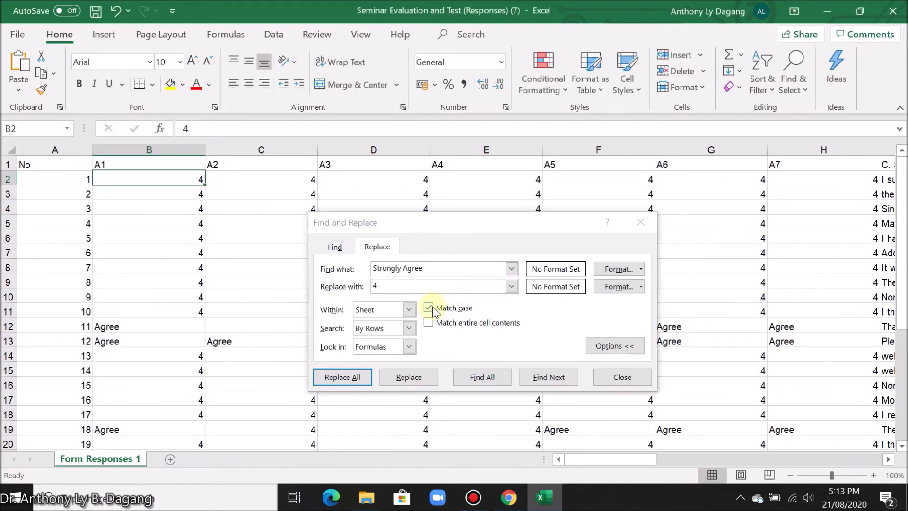
{"action": "double_click", "coordinate": [146, 326]}
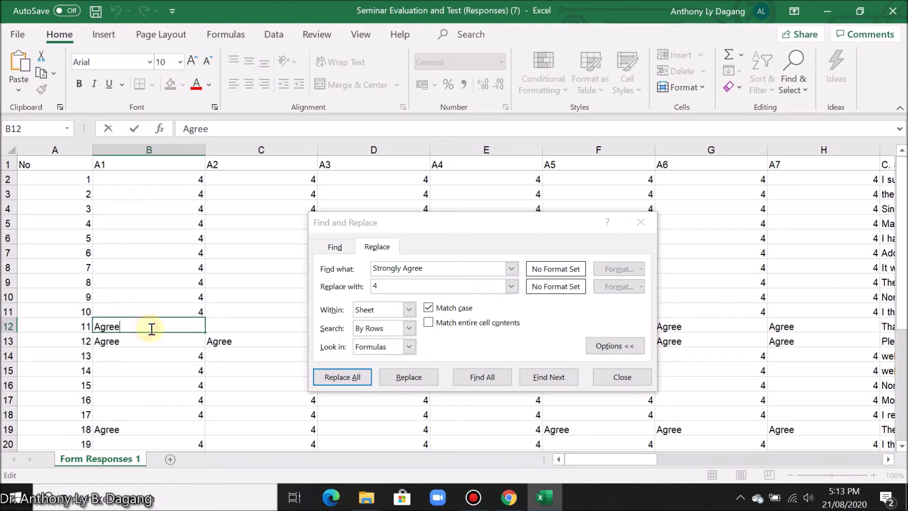
{"action": "left_click_drag", "start_coordinate": [147, 326], "coordinate": [40, 328]}
{"action": "key", "text": "ctrl+c"}
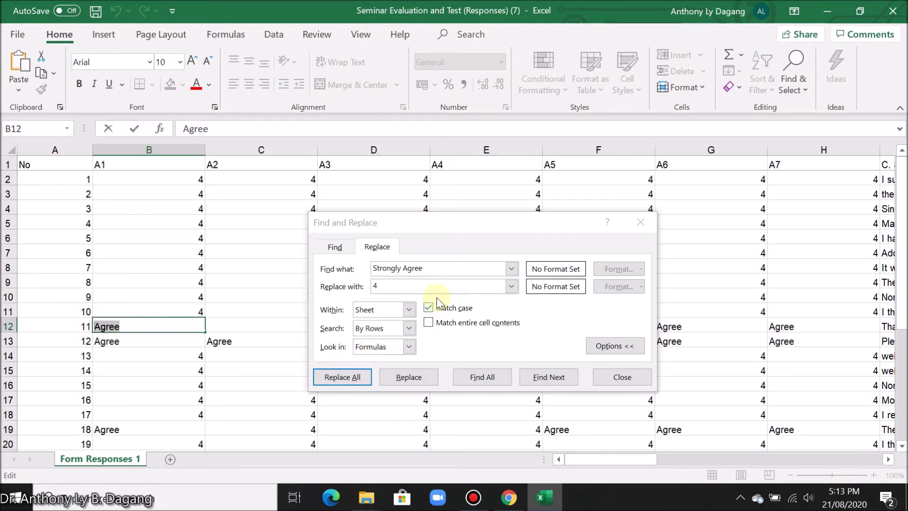
{"action": "left_click", "coordinate": [438, 268]}
{"action": "key", "text": "ctrl+v"}
{"action": "double_click", "coordinate": [384, 289]}
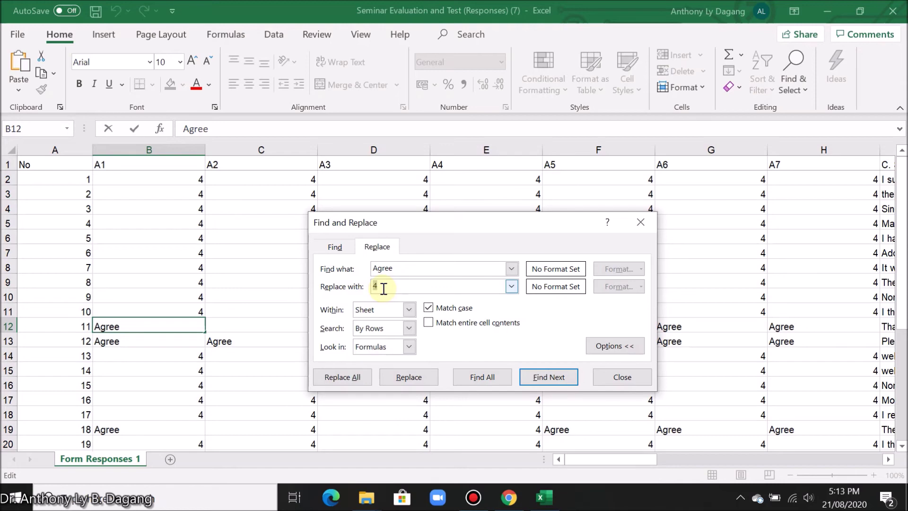
{"action": "type", "text": "3"}
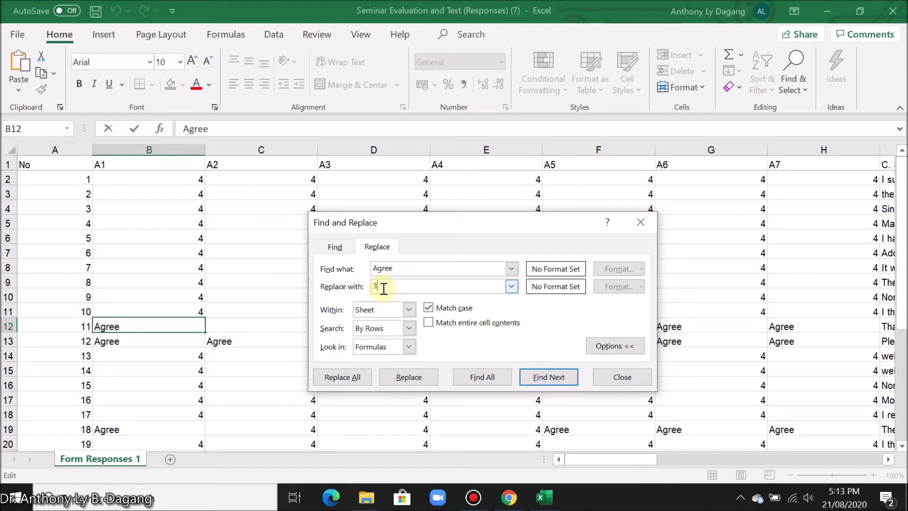
{"action": "left_click", "coordinate": [331, 378]}
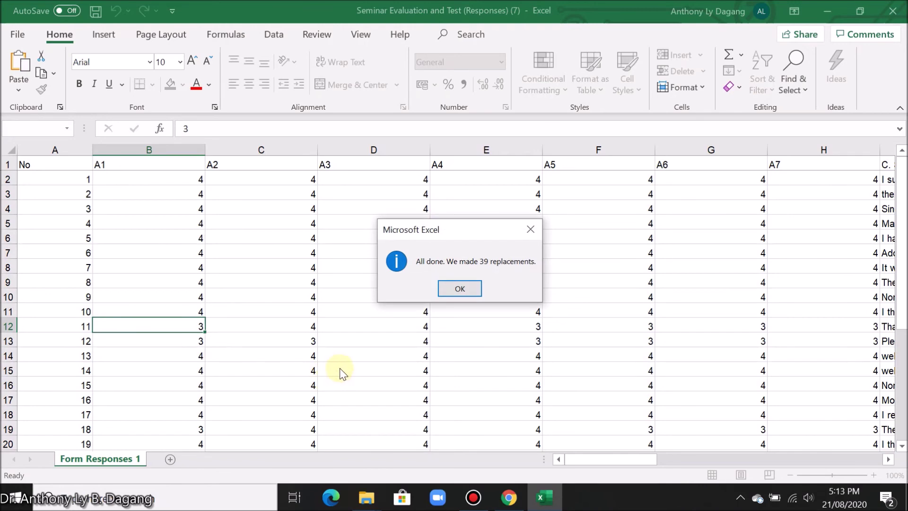
{"action": "left_click", "coordinate": [459, 289]}
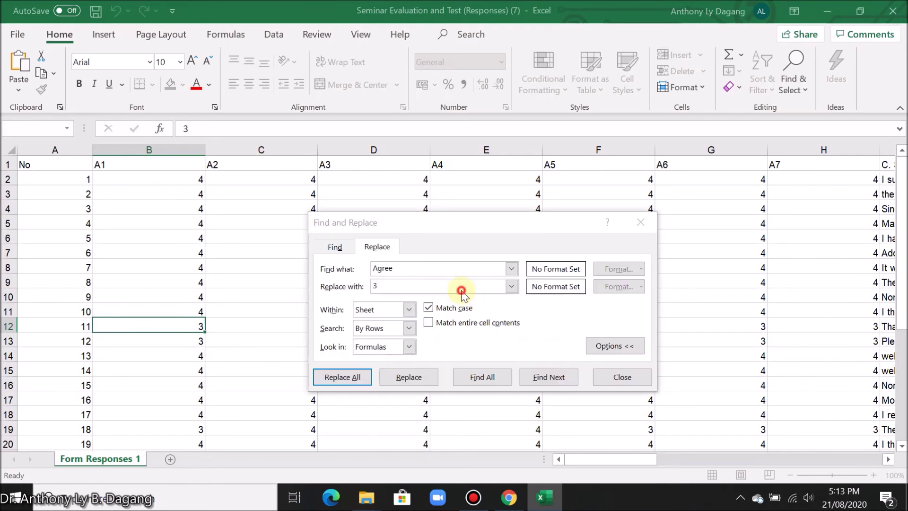
{"action": "left_click", "coordinate": [604, 381]}
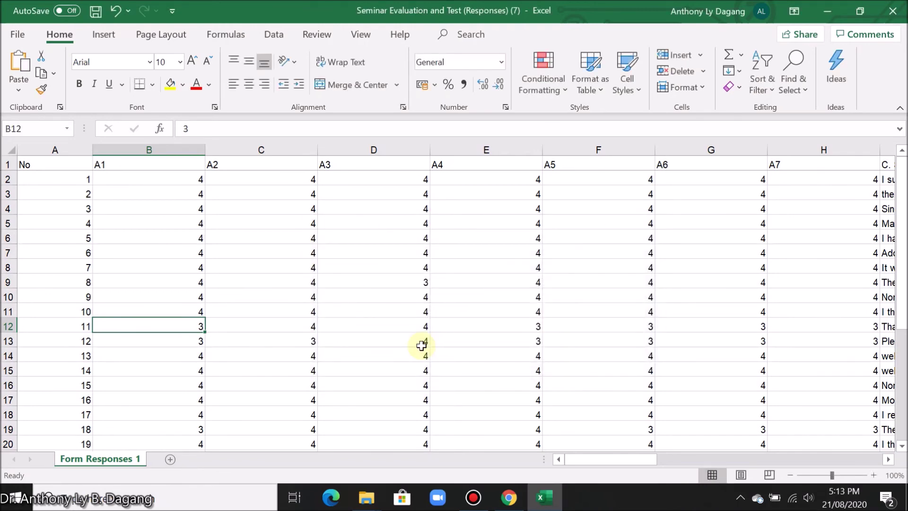